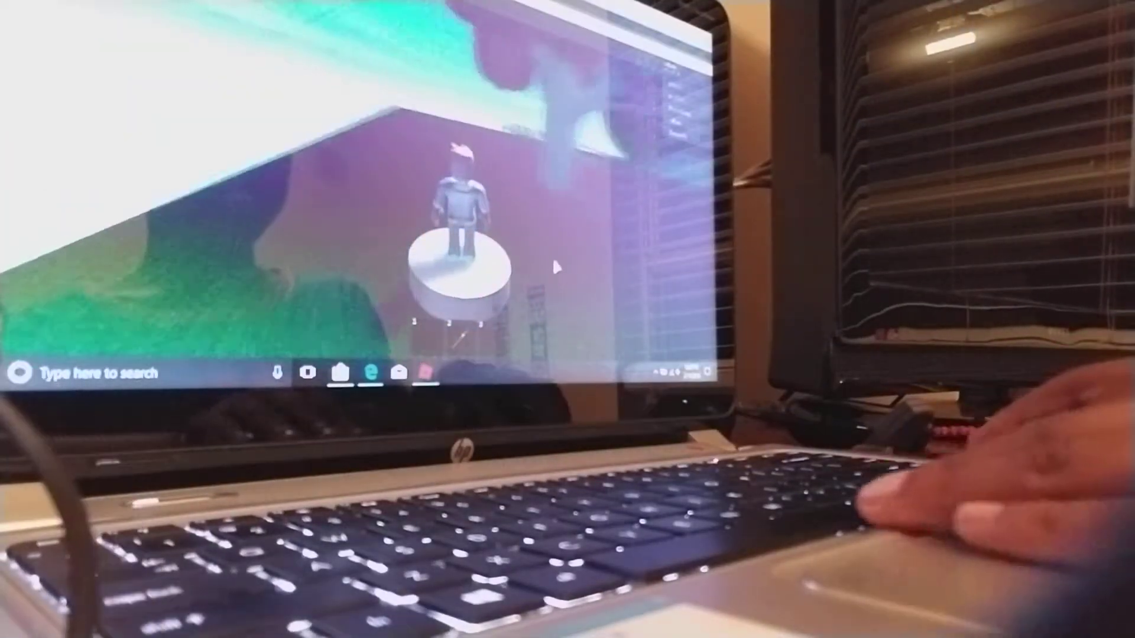
key("space")
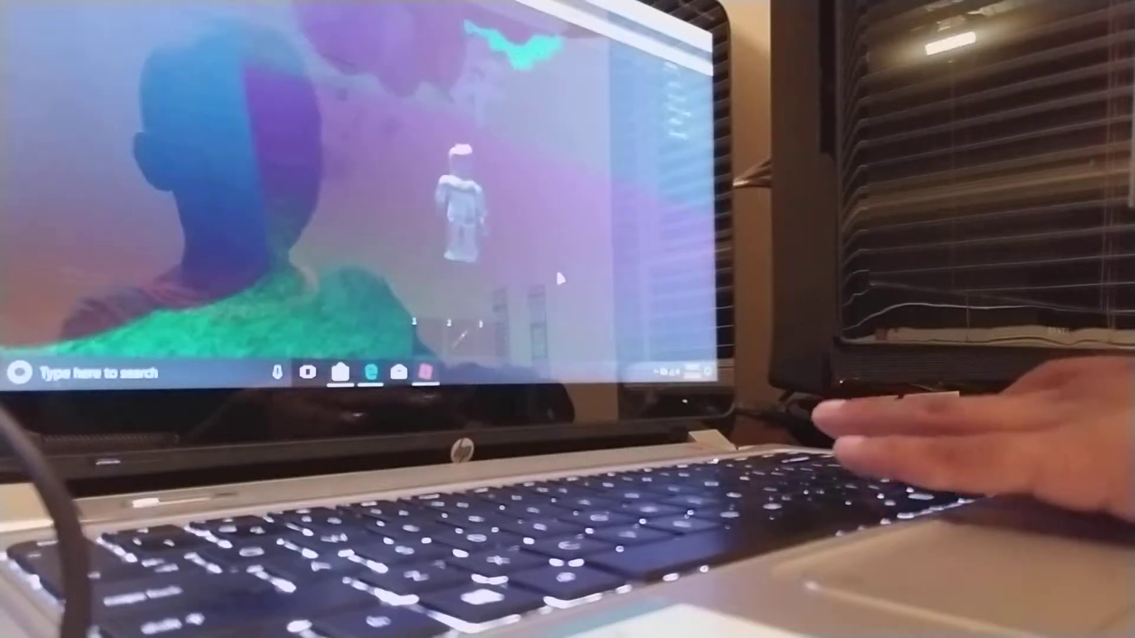
key("w")
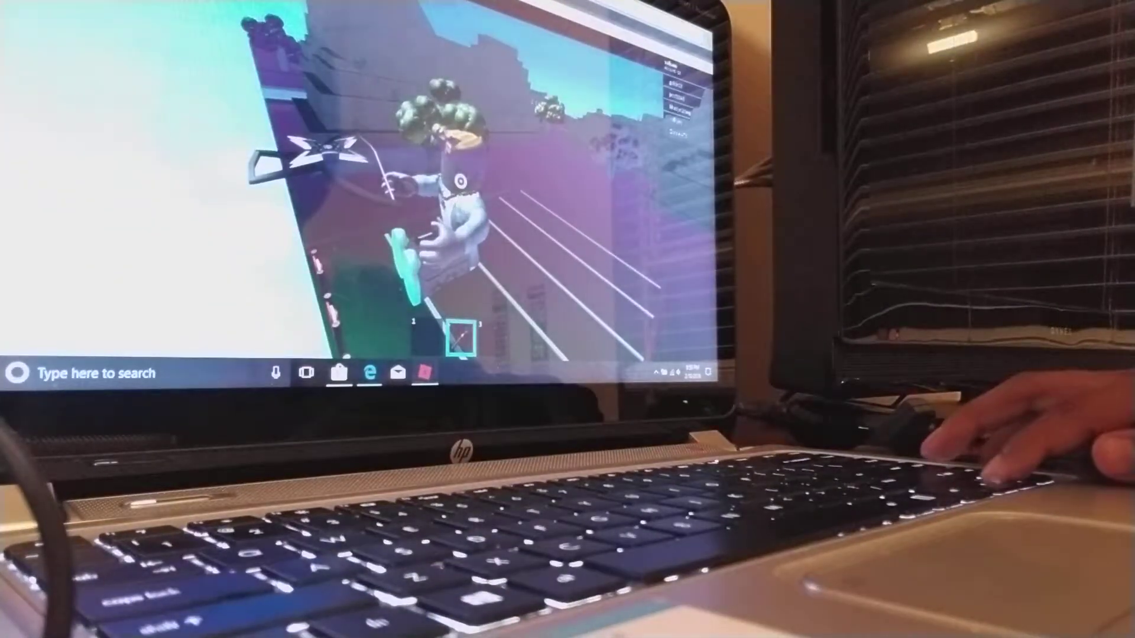
key("space")
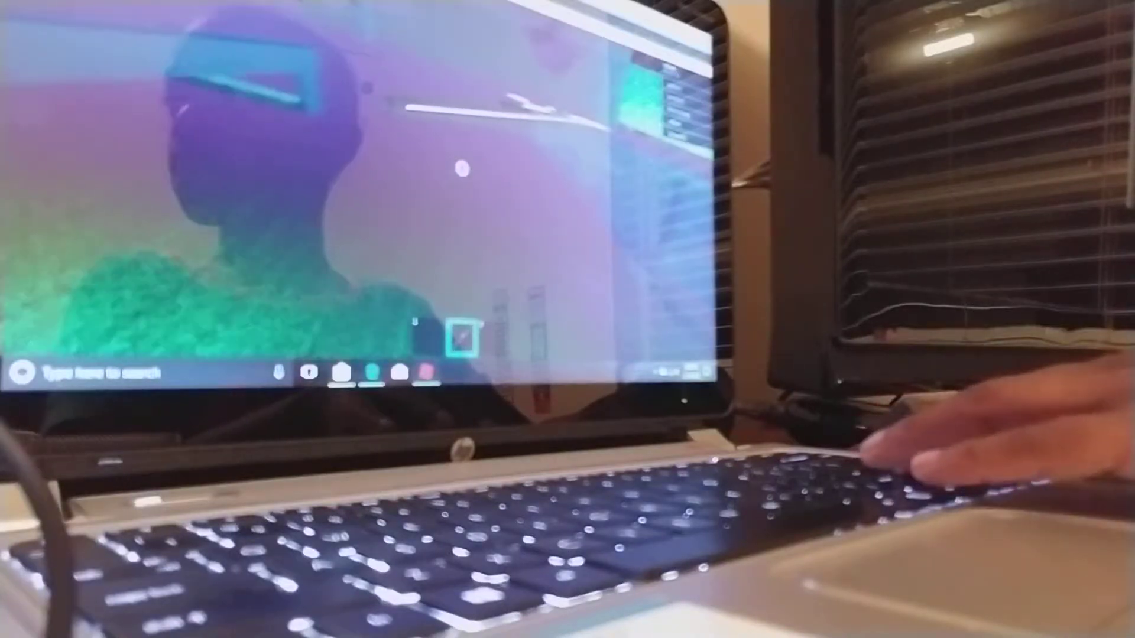
key("w")
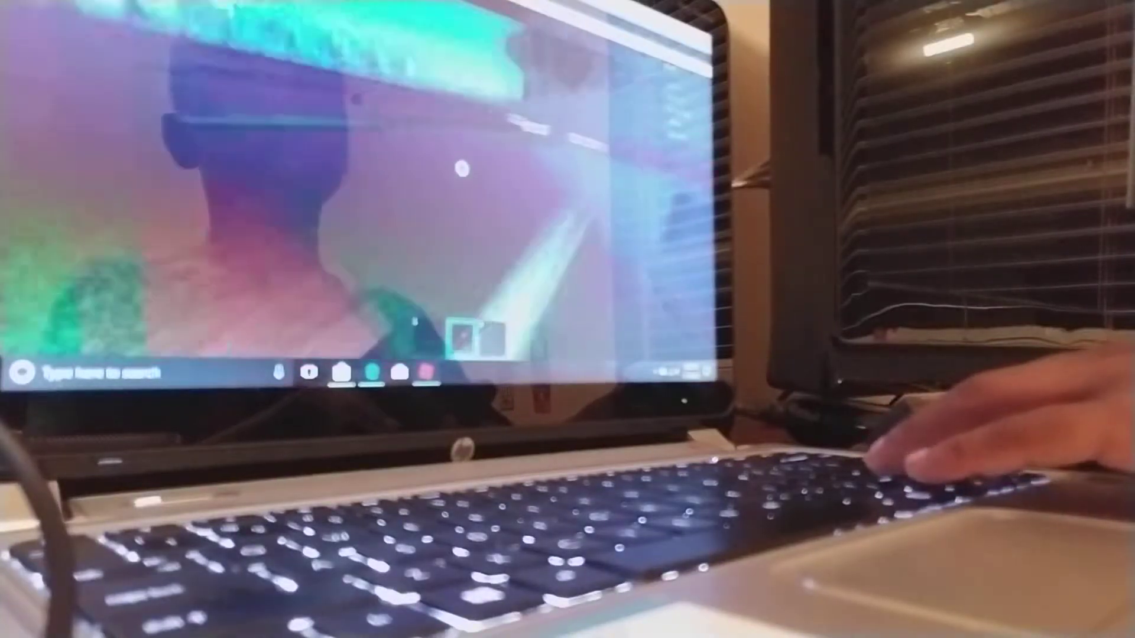
key("w")
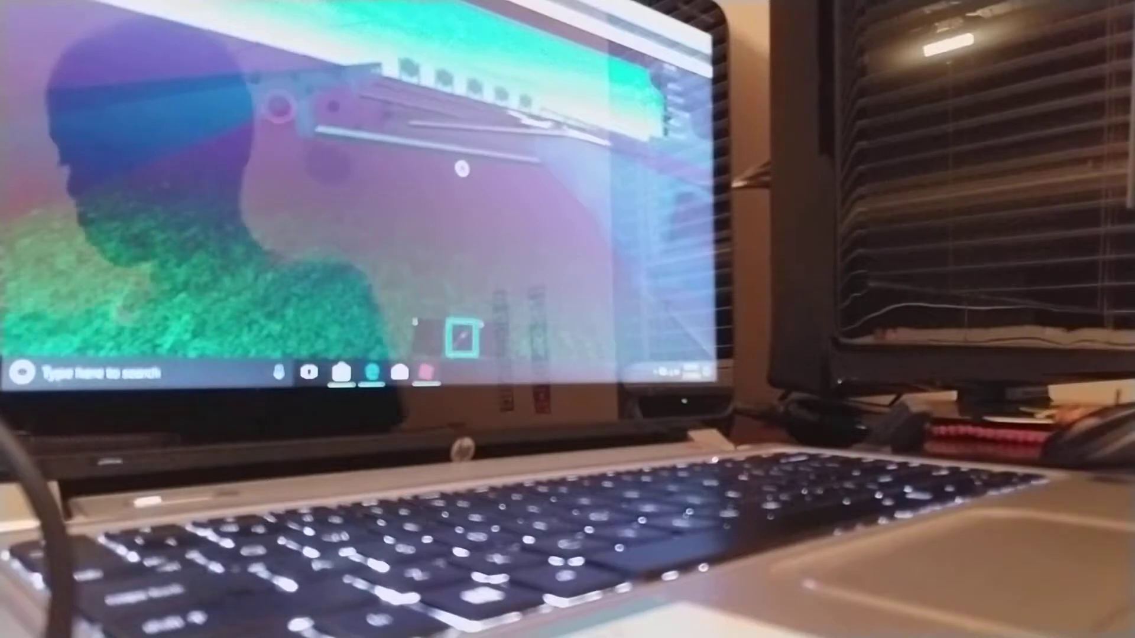